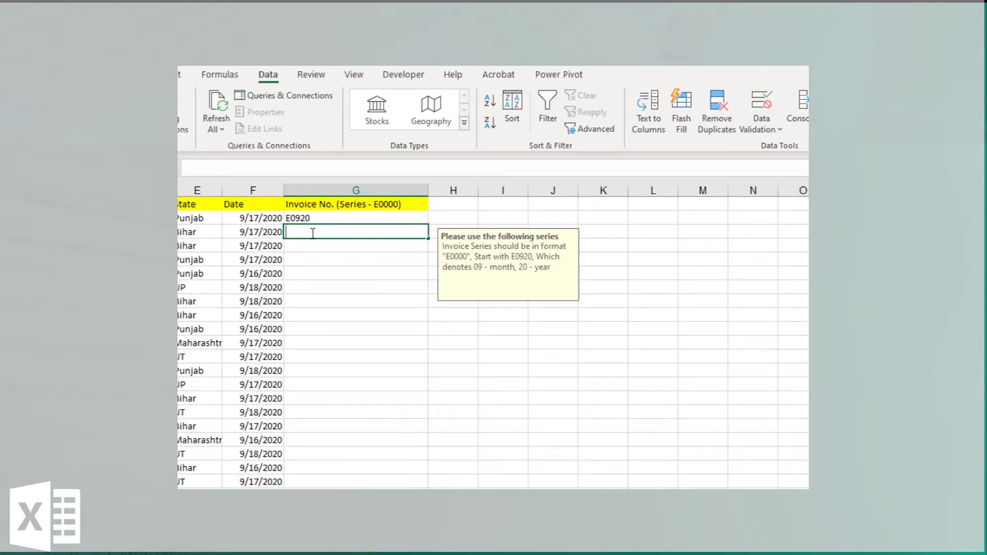
Enter the invoice code E0920 in the second data row of the Invoice No. column.
text(e)
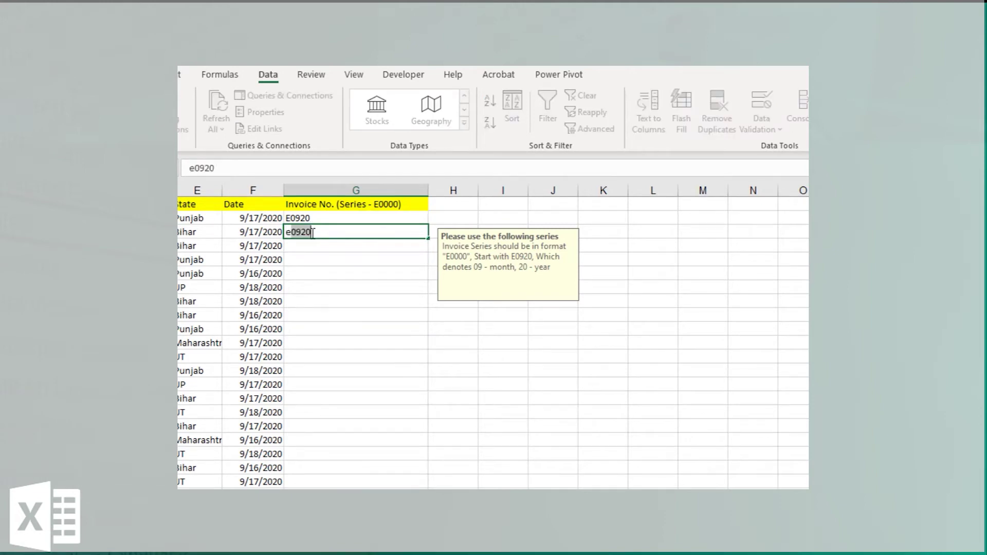
key(ctrl+Return)
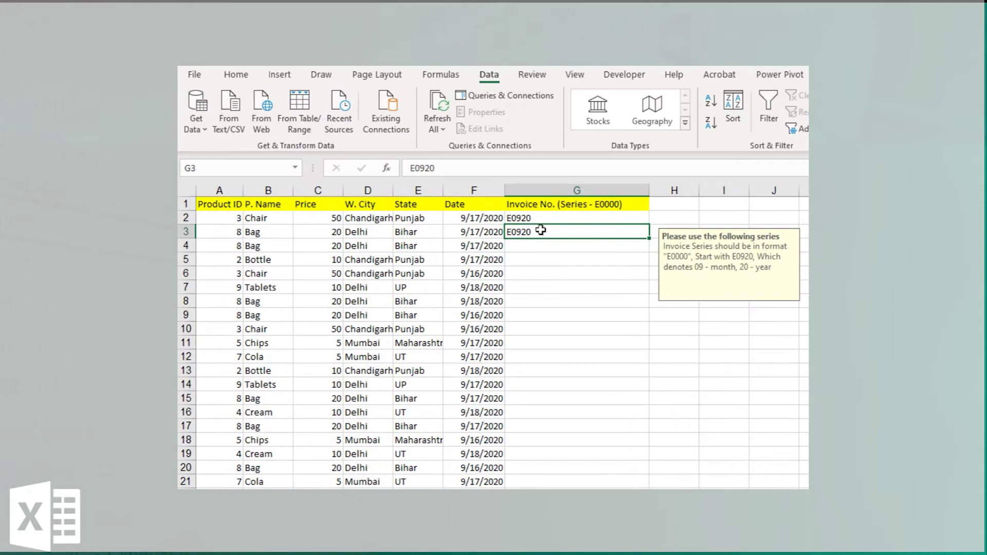
click(519, 246)
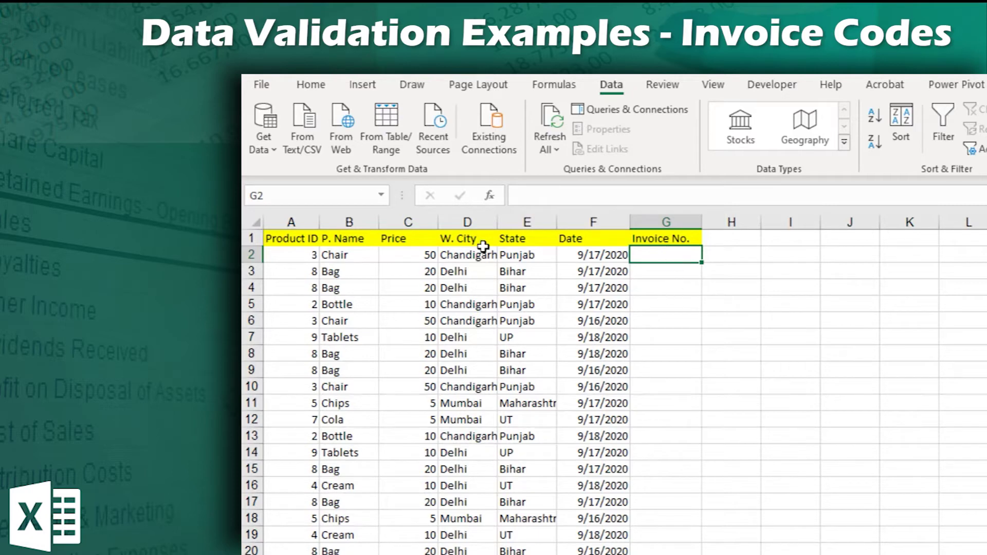
Examine the table's columns, from Product ID, name and price through city, state and date to the empty Invoice No. cells.
click(355, 277)
click(311, 254)
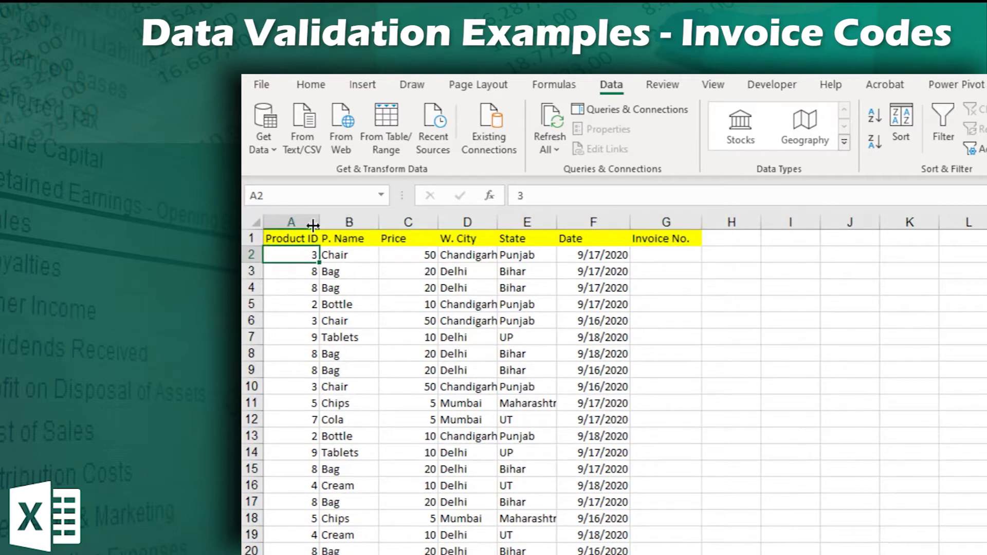
click(375, 239)
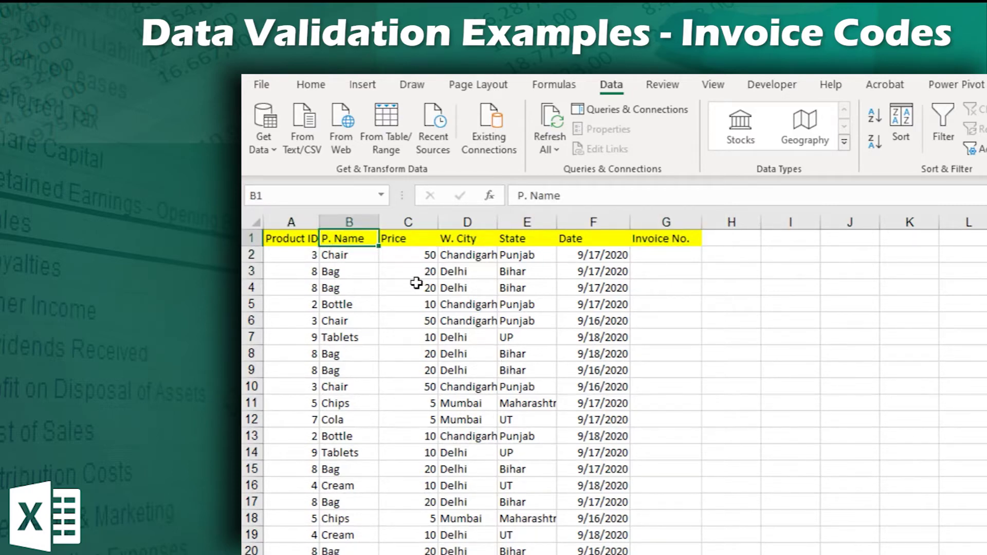
click(420, 240)
click(481, 244)
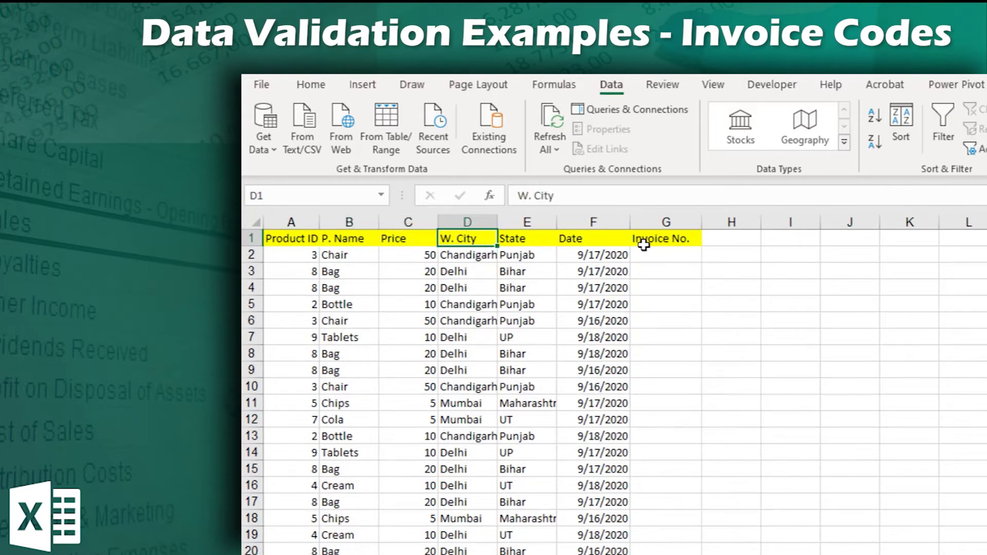
shift+click(516, 224)
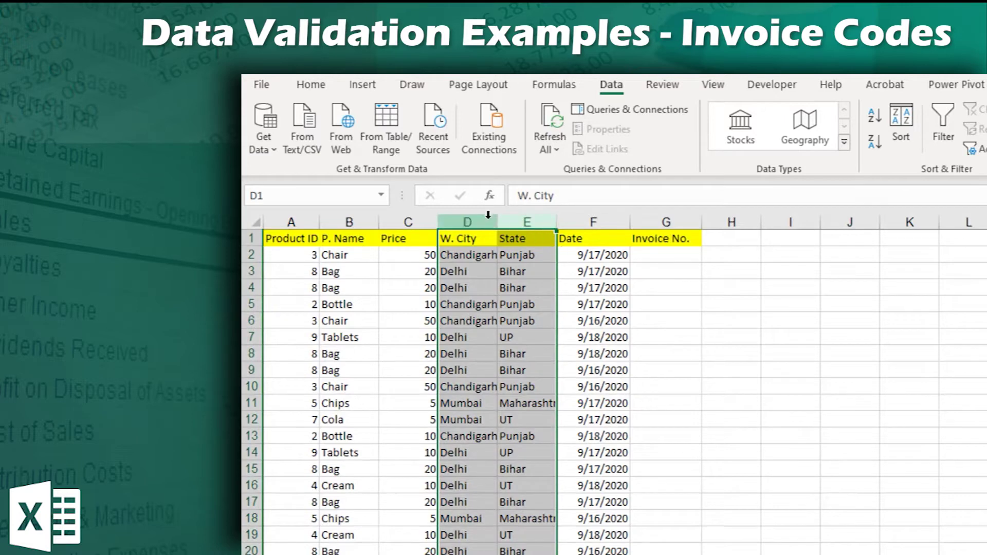
click(571, 288)
click(593, 242)
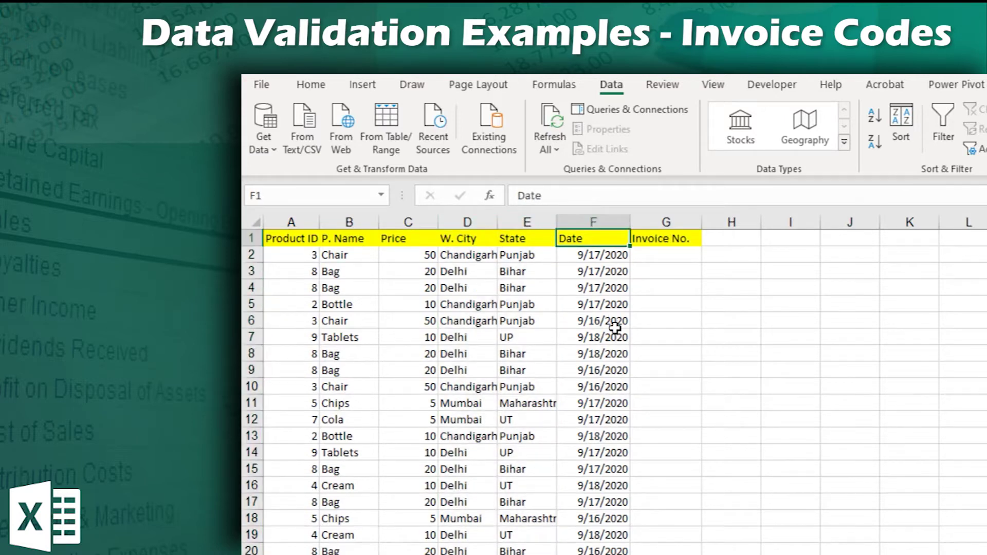
click(660, 256)
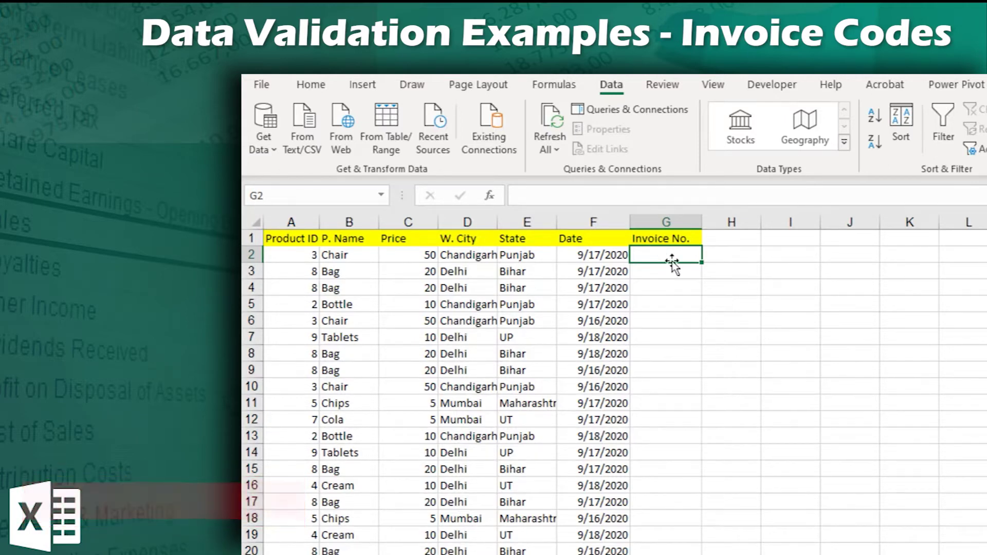
Widen column G and change its header to "Invoice No. (Series - E0000)".
drag(702, 223, 747, 223)
double_click(708, 239)
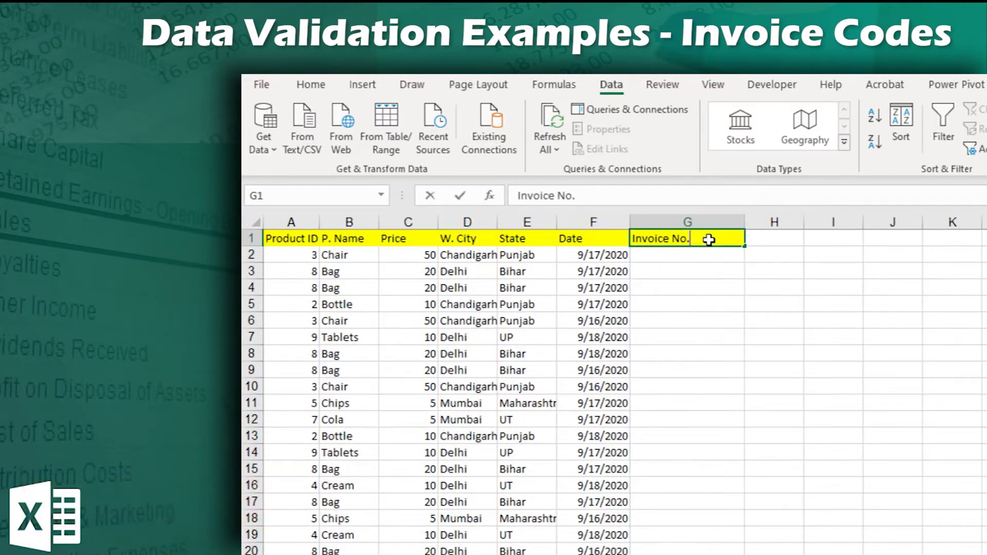
text(()
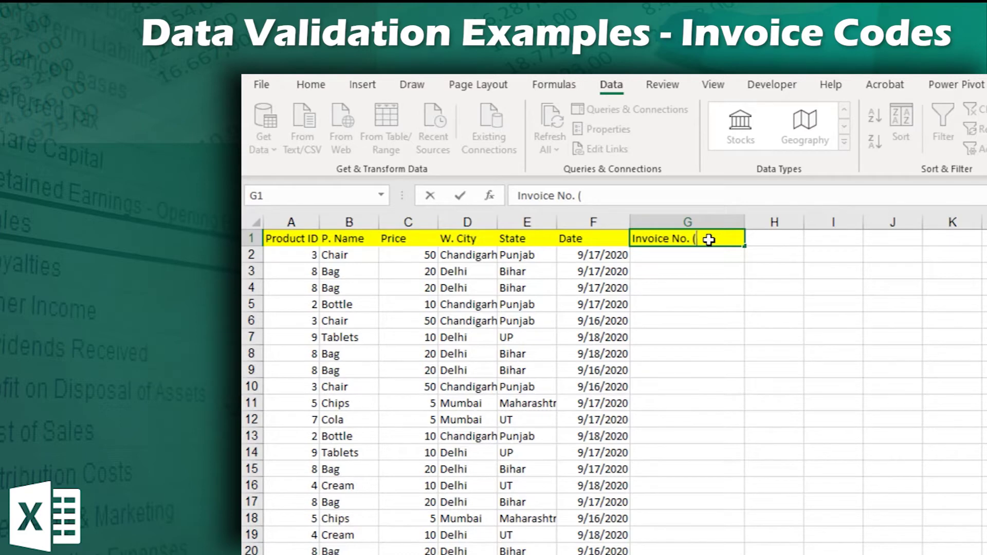
key(BackSpace)
text((Series - E)
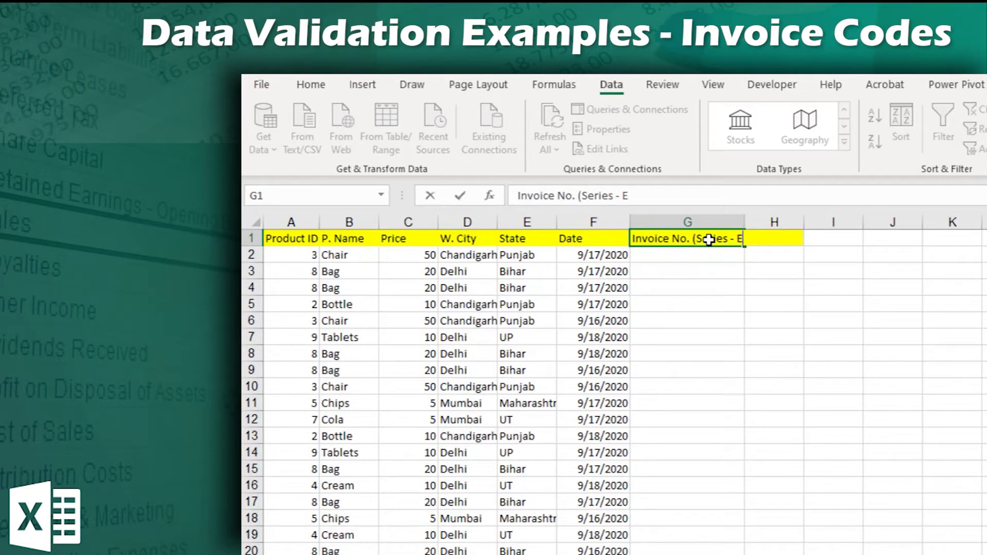
text(5678))
key(Return)
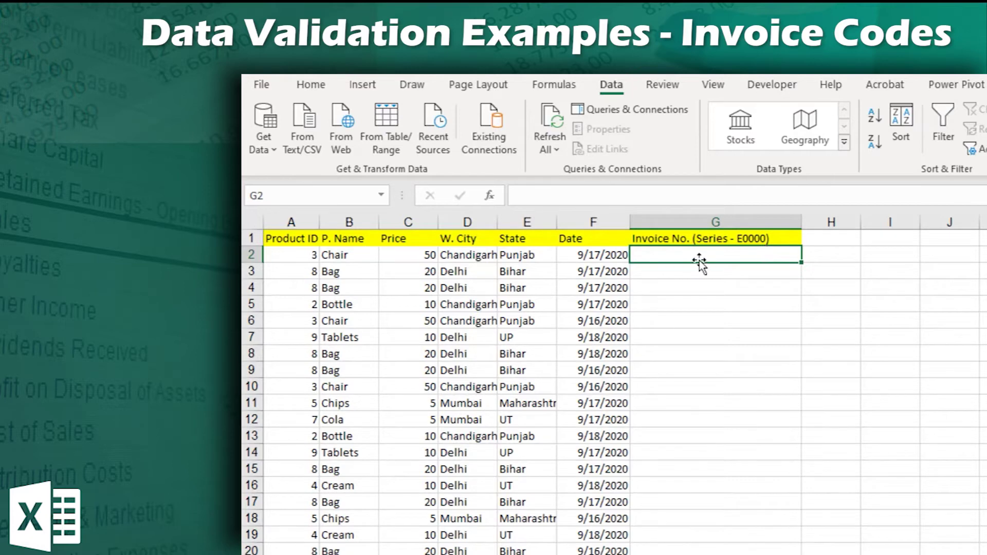
Start a data validation rule for cells G2:G15 that allows Custom entries.
drag(701, 256, 723, 464)
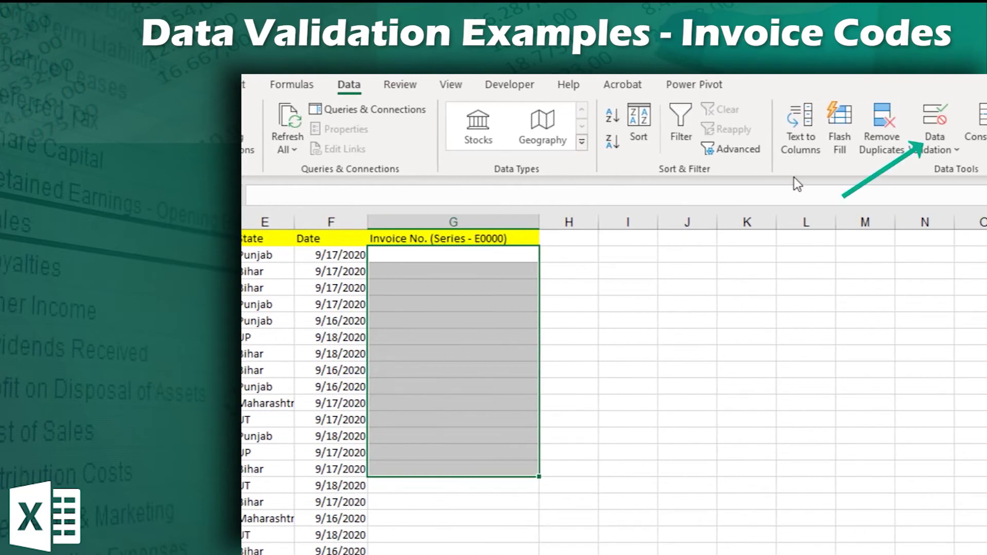
click(927, 134)
drag(535, 256, 832, 283)
click(746, 366)
click(710, 466)
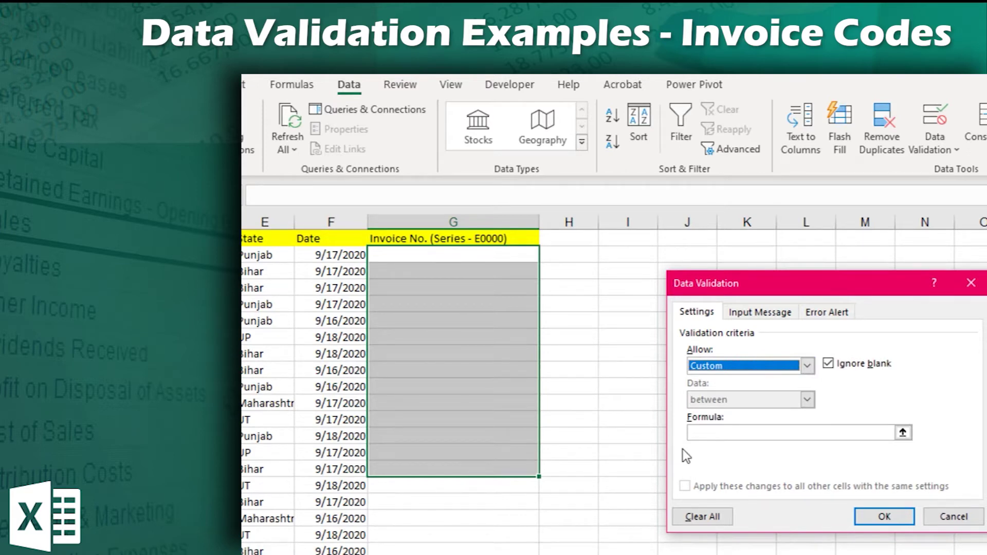
drag(782, 292, 670, 241)
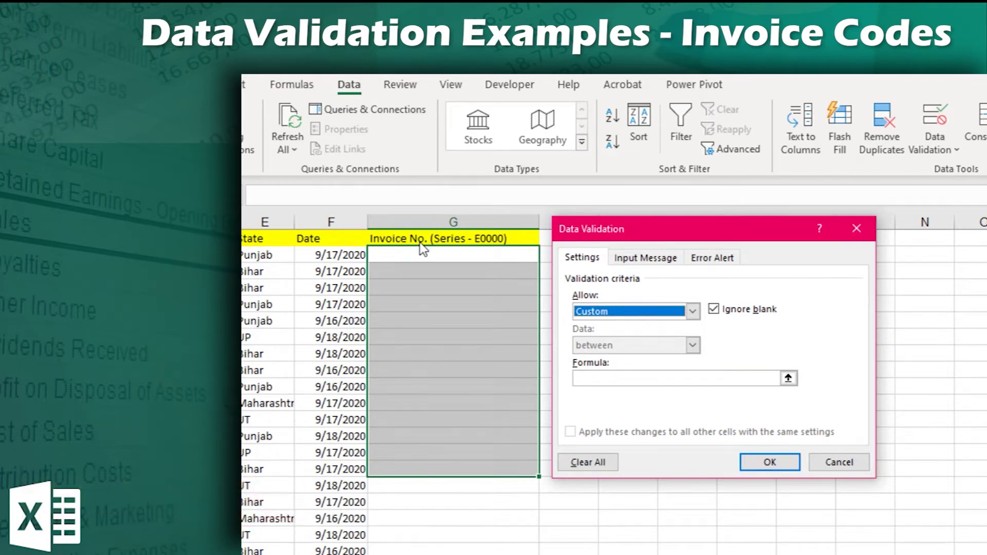
click(681, 381)
text(e000)
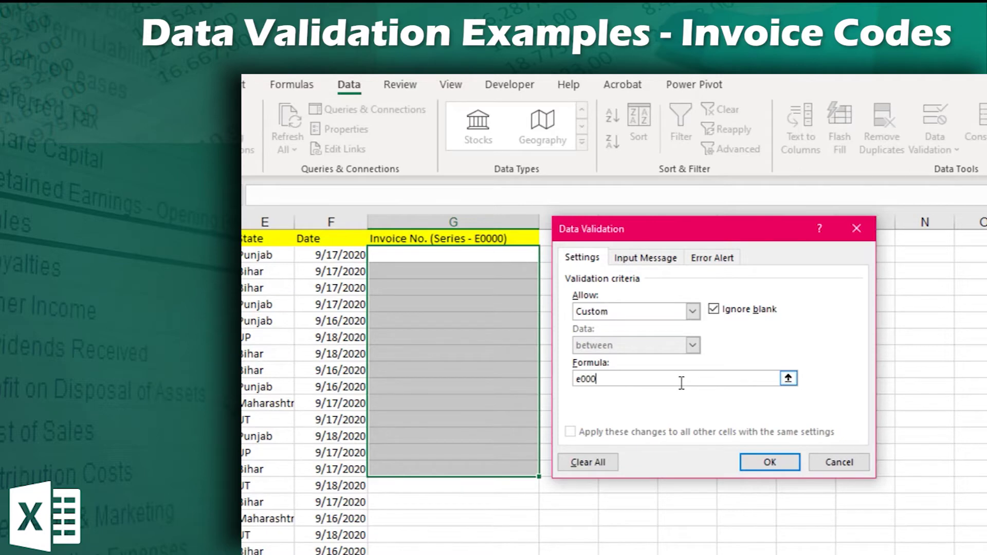
drag(582, 383, 574, 383)
drag(576, 379, 608, 379)
click(608, 378)
text(0)
Begin the custom validation formula with =AND(LEFT(G2)="E" to require a leading E.
drag(617, 379, 538, 380)
text(=AND()
text(LEFT()
click(452, 255)
text())
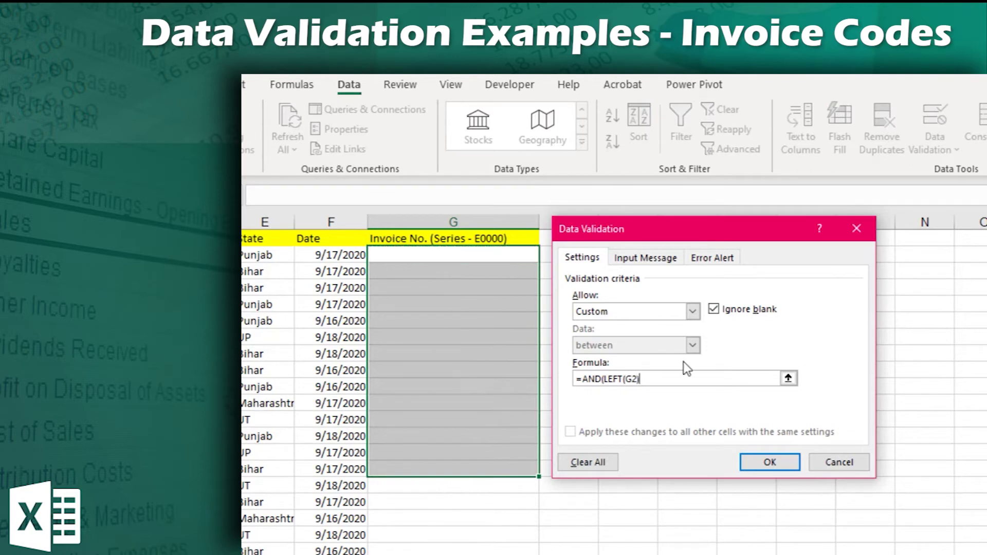
text(=")
Complete the validation formula with , LEN(G2)=5, ISNUMBER(VALUE(RIGHT(G2,4)))) and apply the rule.
text(, LEN(G2)=)
text(5, IS)
text(NUMBER()
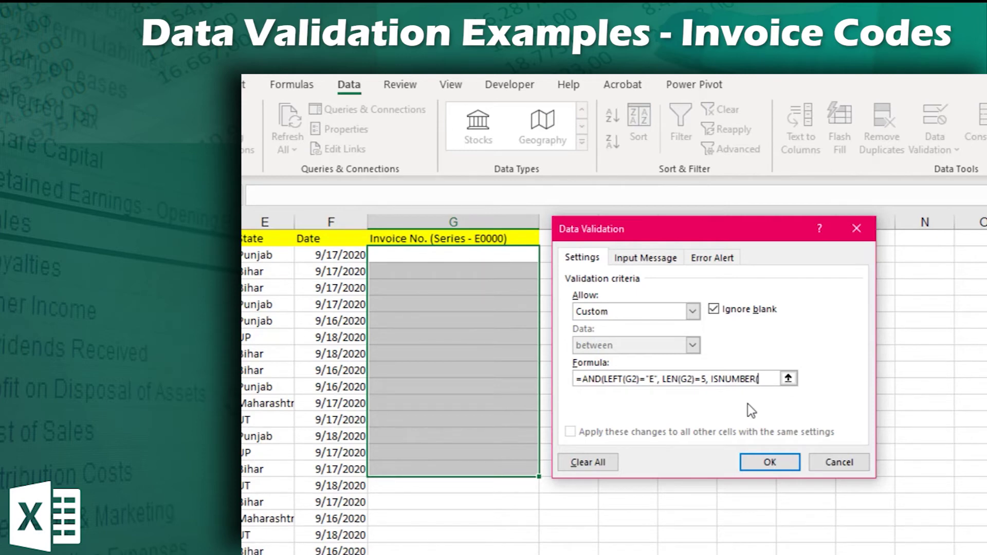
text(VALUE(RIGHT()
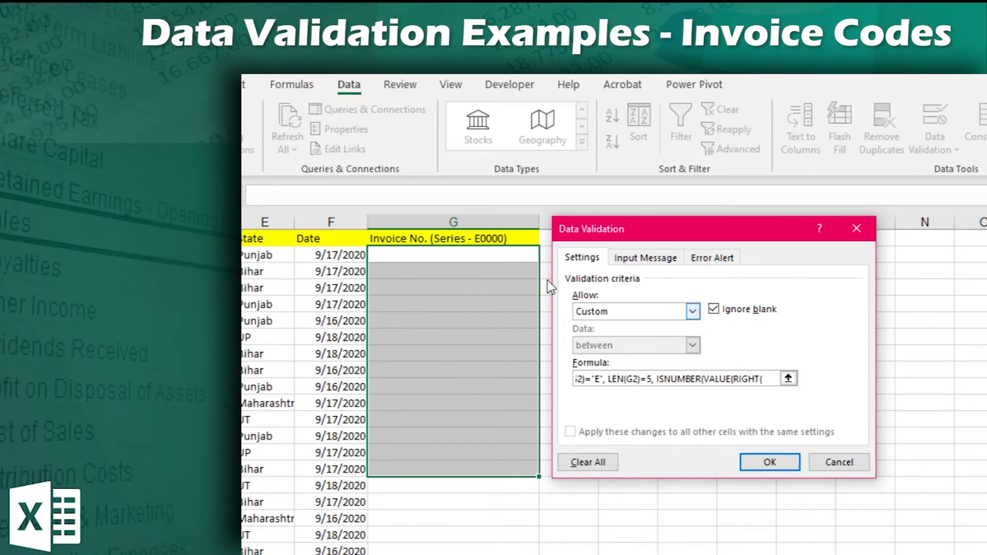
click(506, 260)
text(,4))
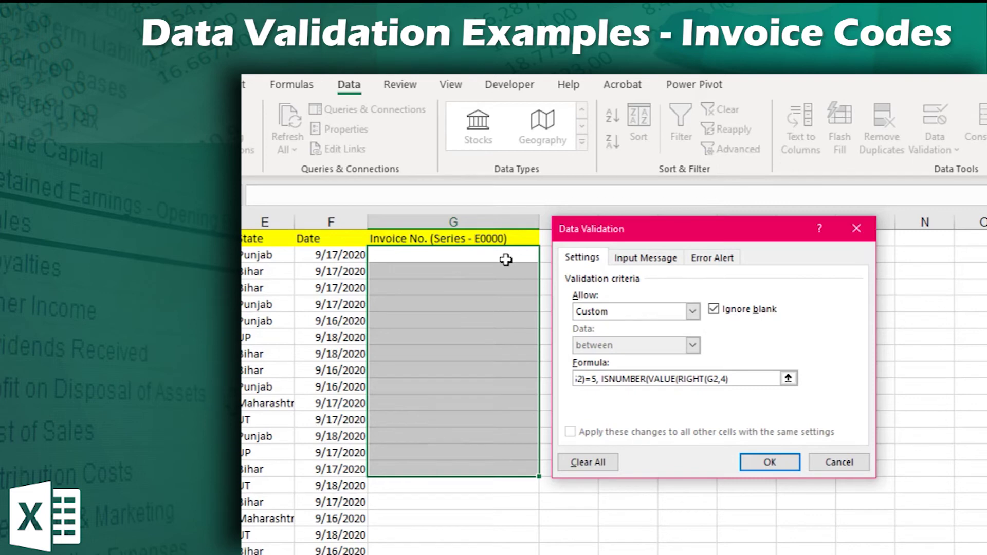
text())))
drag(752, 380, 521, 381)
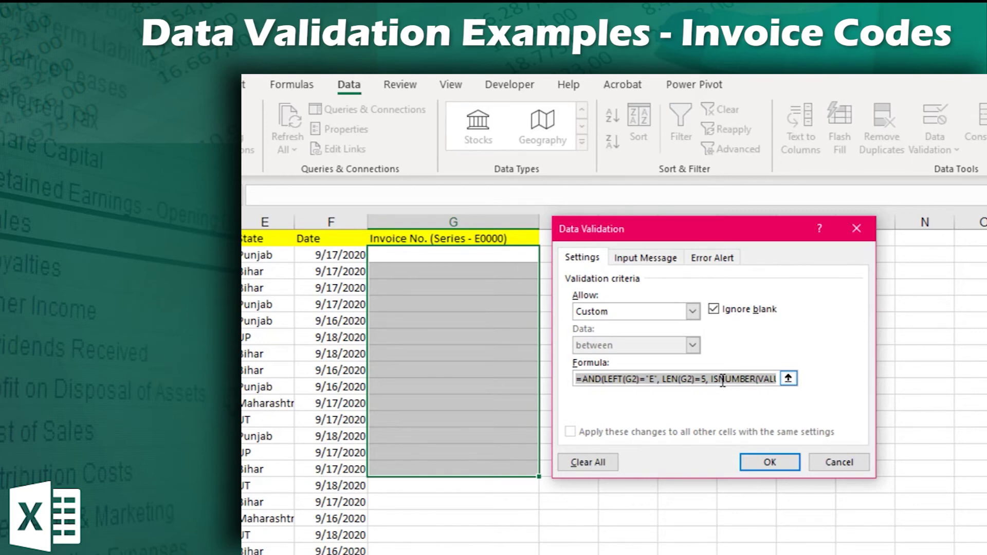
click(780, 461)
Reopen the data validation for G2:G15 and set the input message title to "Please use the following series".
double_click(441, 252)
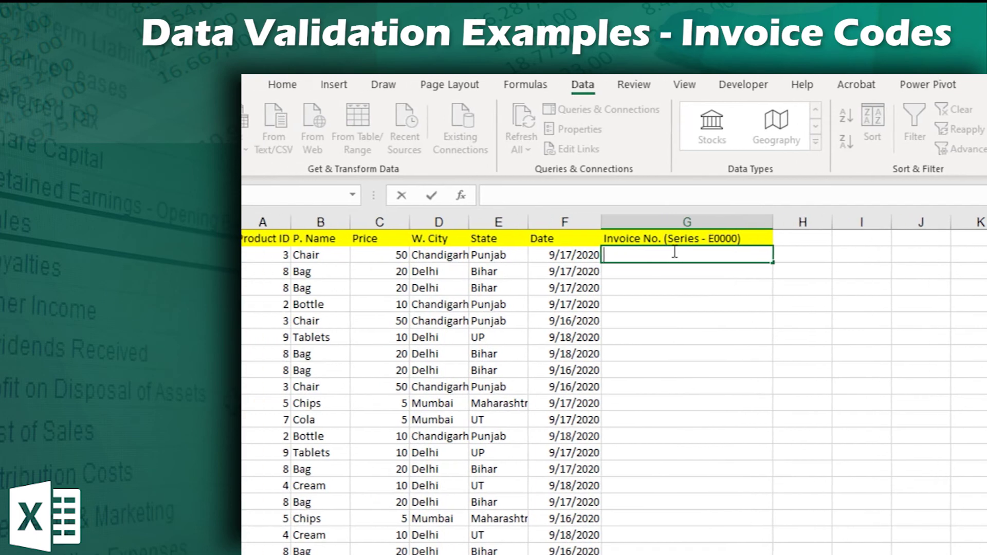
click(760, 286)
drag(760, 261, 763, 471)
click(764, 261)
key(alt+a)
key(v)
key(v)
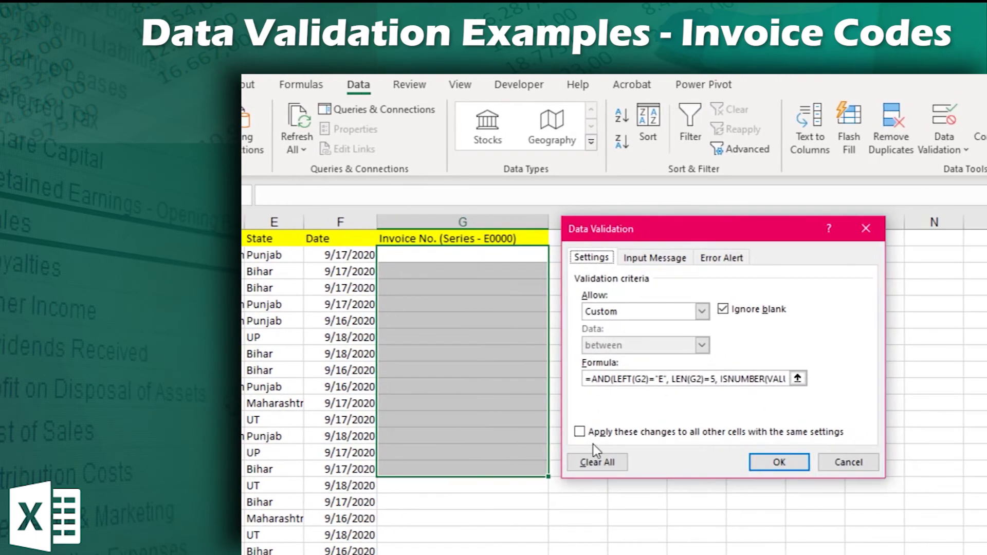
click(643, 260)
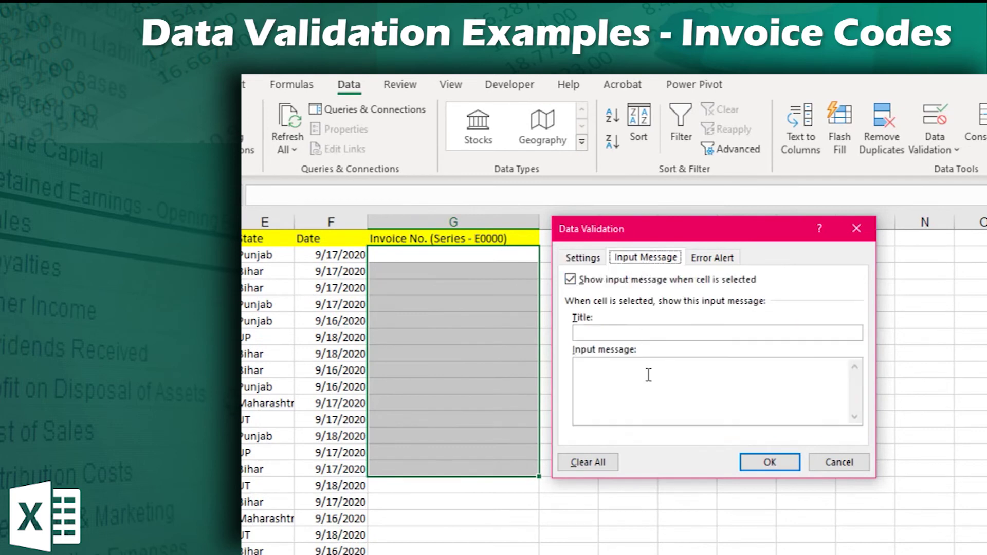
click(643, 333)
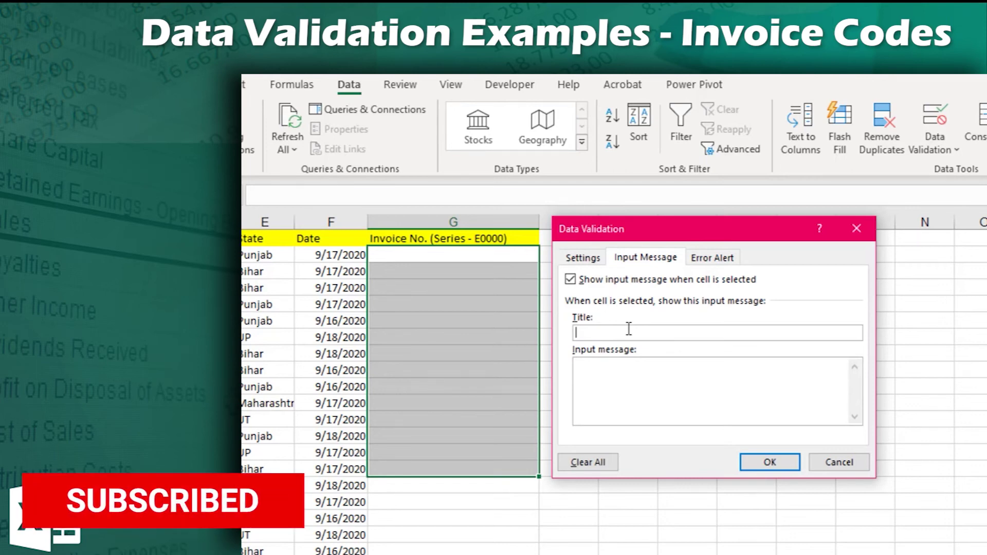
text(Please use the following series)
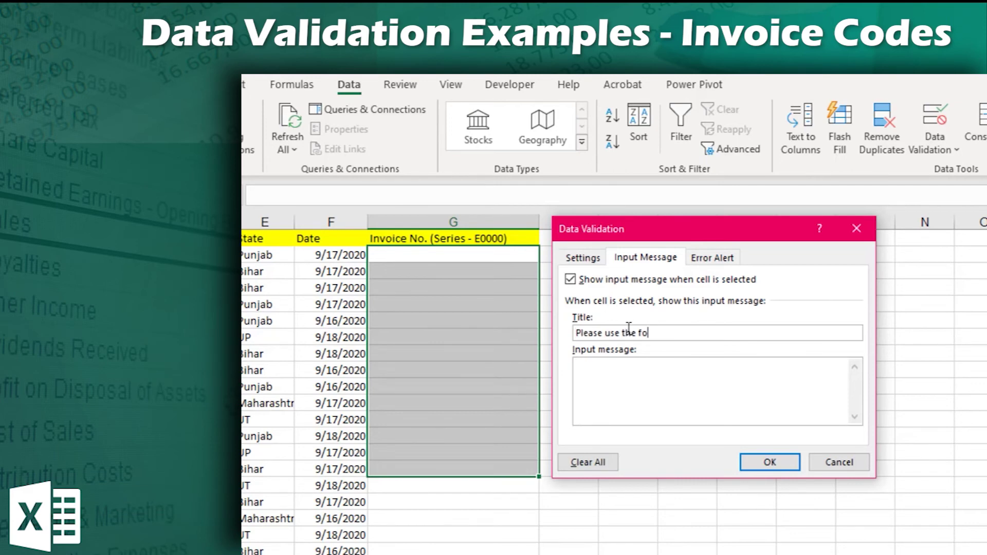
Set the input message to: Invoice Series should be in format "E0000", Start with E0920, Which denotes 09 - month, 20 - year.
click(684, 385)
text(Invoice Series should be in format )
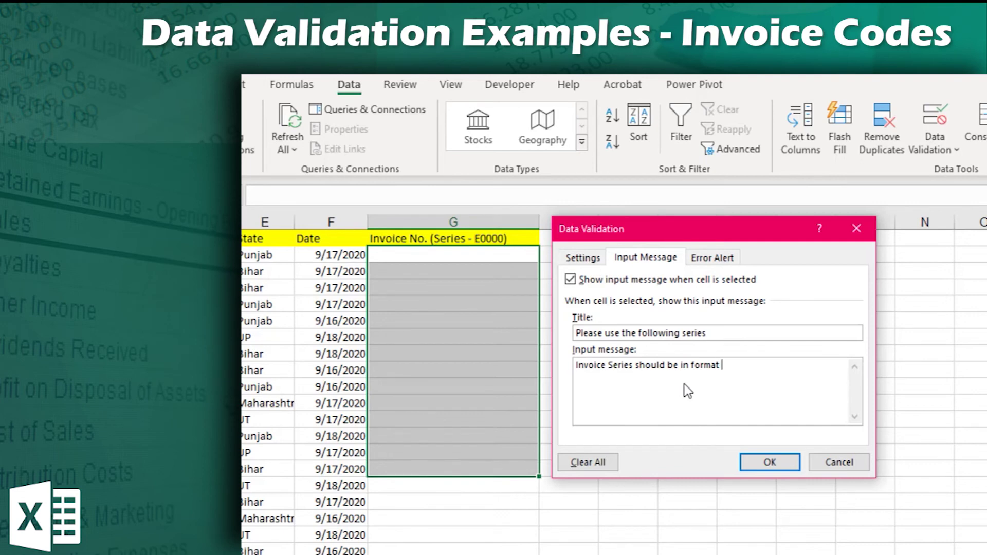
text("E0000", Start w)
text(E)
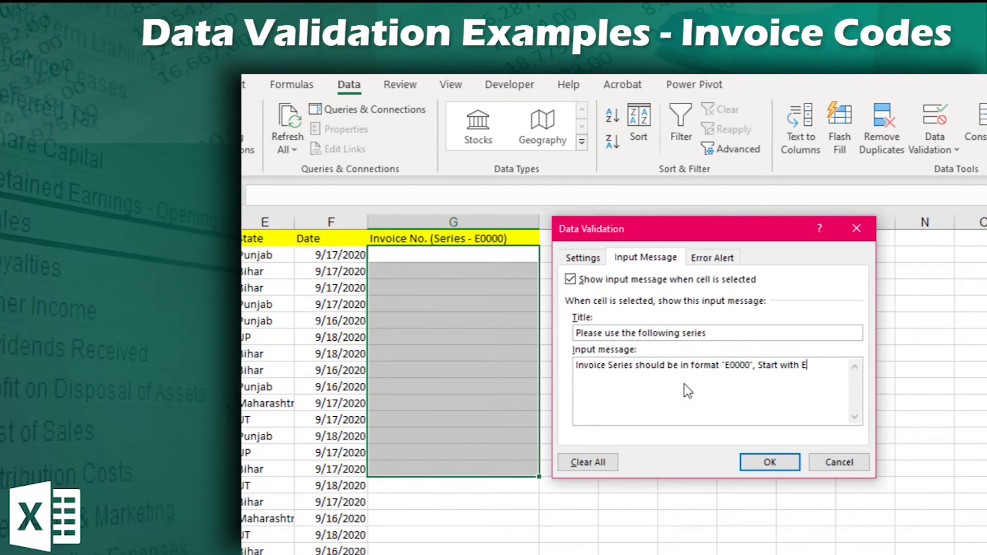
text(01)
key(BackSpace)
key(BackSpace)
text(0920, Which denotes 09 - month, 20 - year)
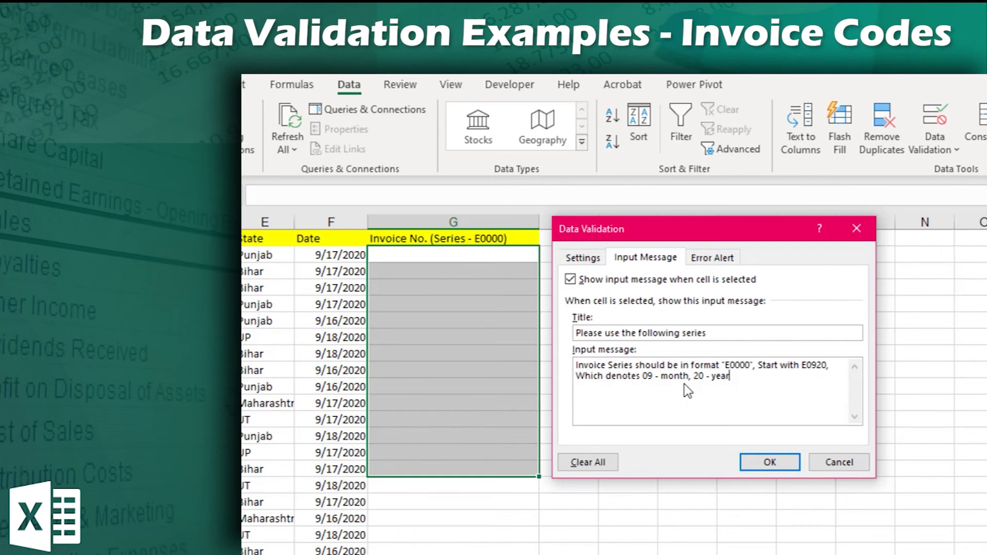
Set an Information error alert titled "Please Go Through Again" with the message "Please Read the input message" and apply it.
click(713, 257)
click(686, 334)
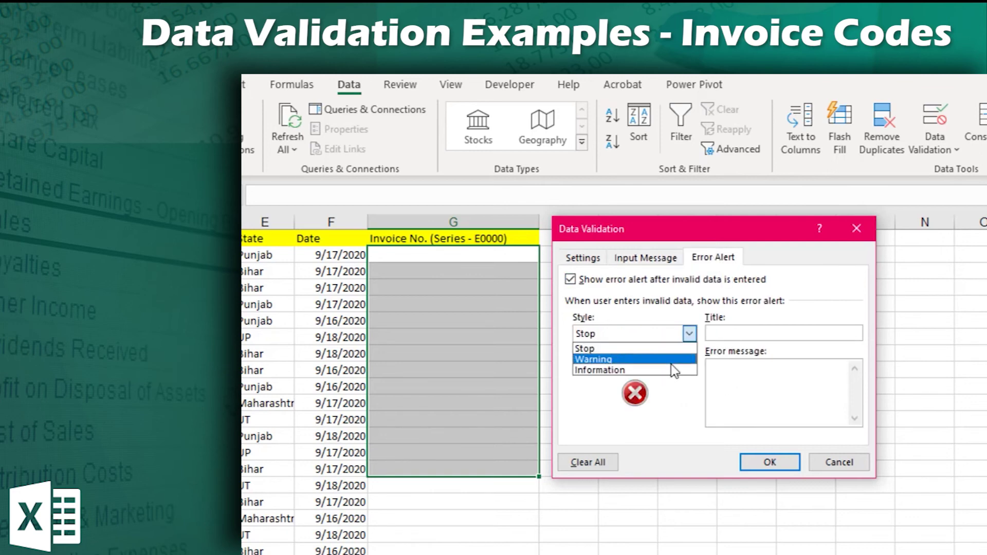
click(600, 371)
click(795, 332)
text(Please Go Through Again)
key(Tab)
text(Please Read the input message)
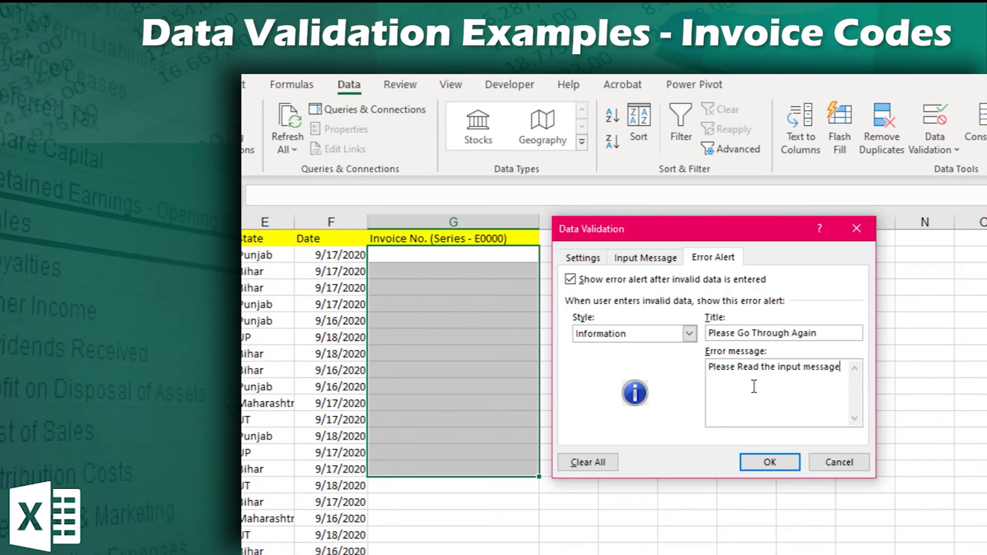
click(770, 462)
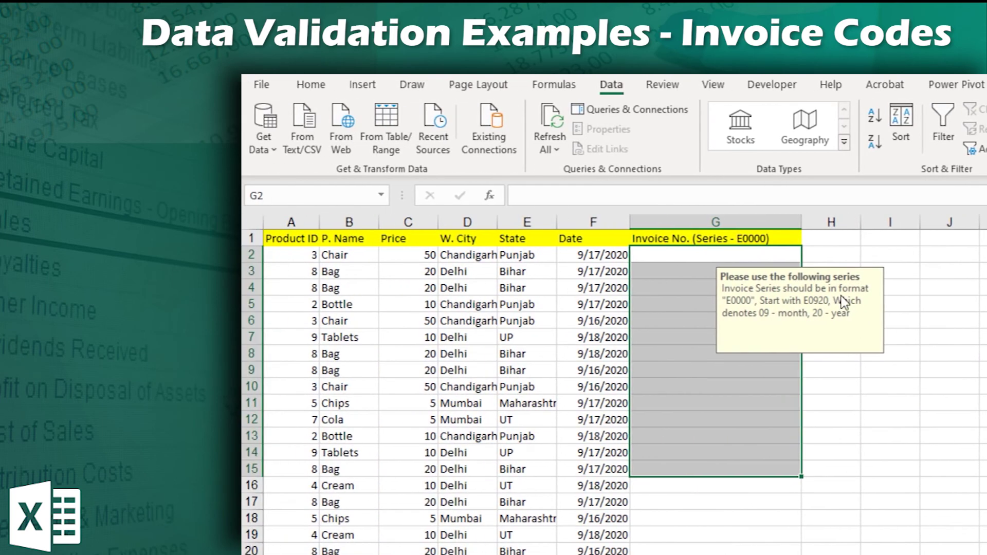
Move the input message note clear of the Invoice No. column and select cell G2.
drag(877, 298, 922, 294)
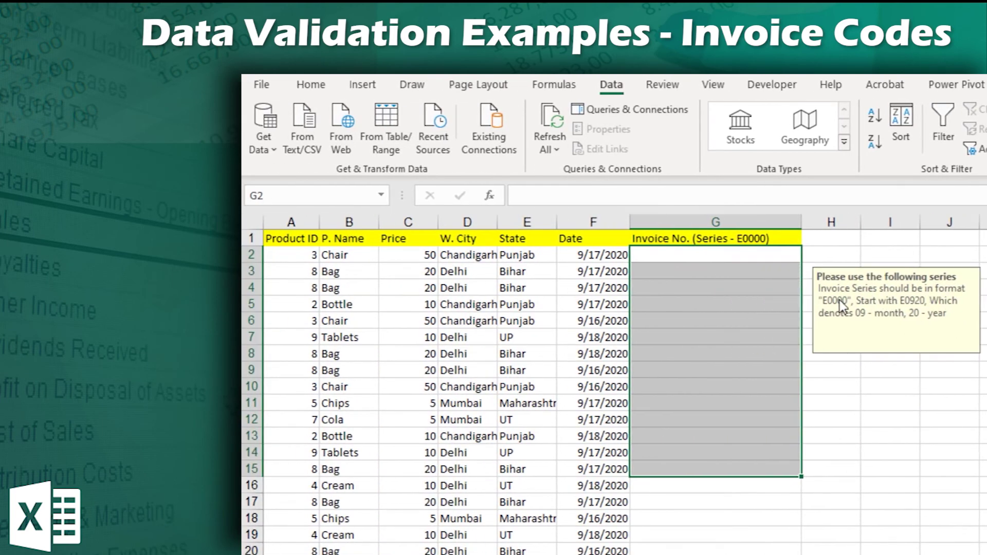
click(763, 258)
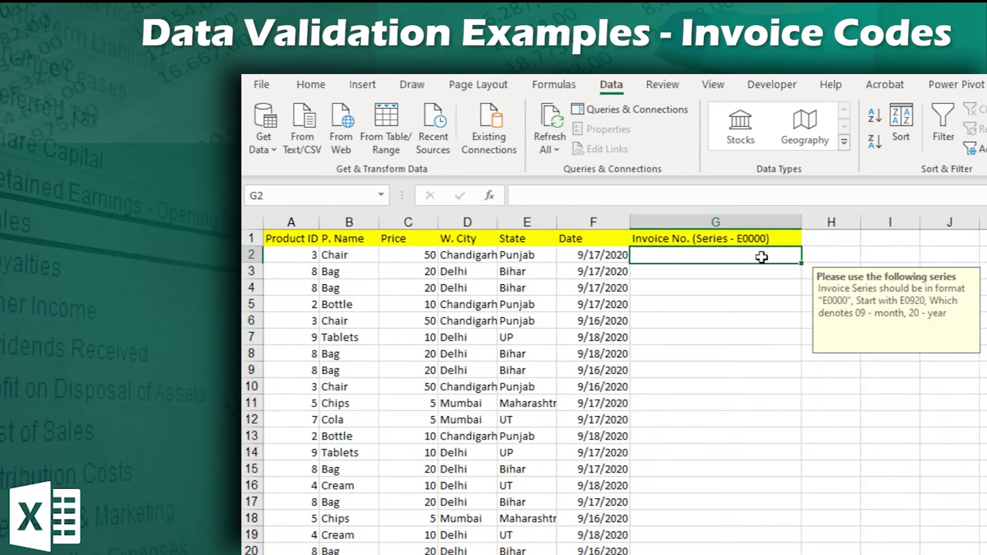
Enter the invoice code E0920 in cell G2 of the Invoice No. column.
double_click(763, 257)
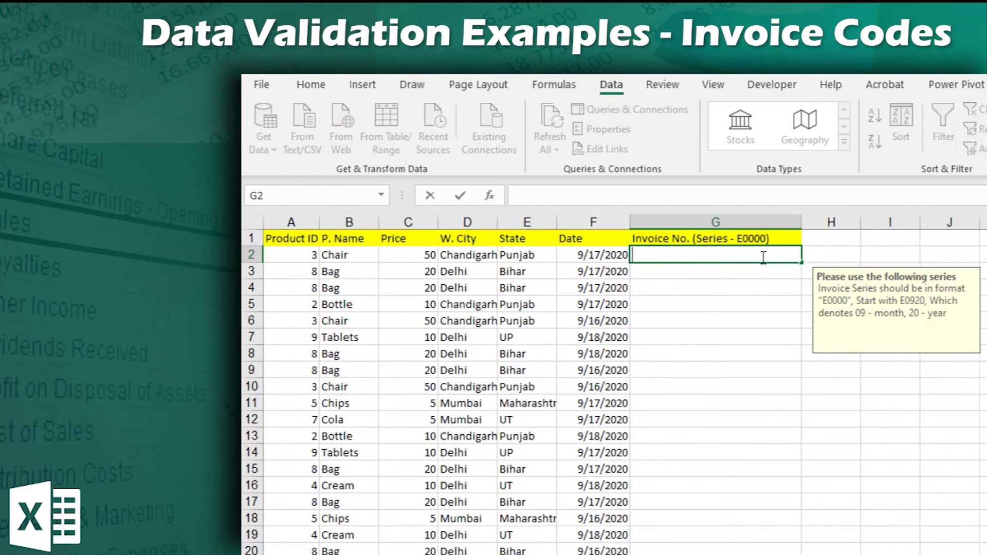
text(E0)
key(BackSpace)
text(0920)
key(Return)
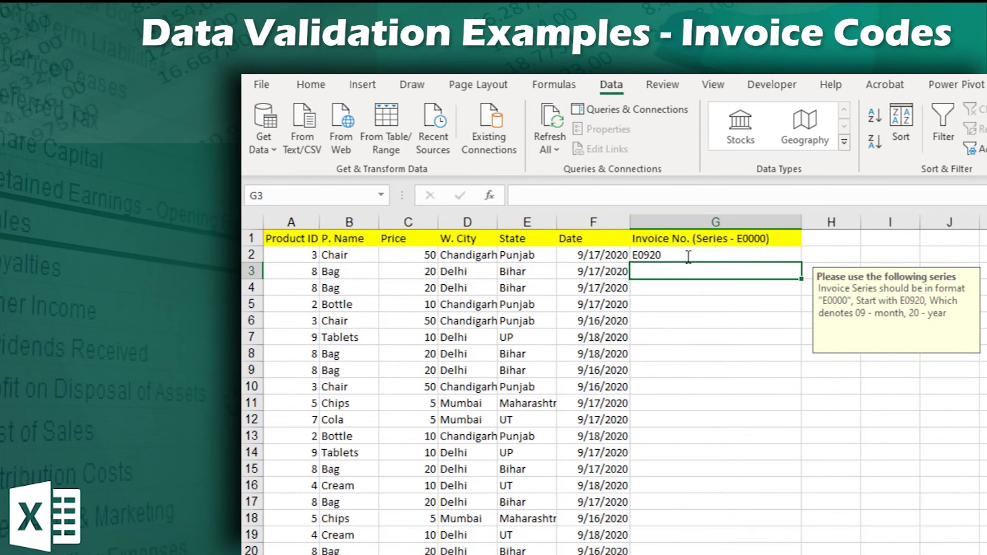
Test the validation rule by trying the invalid code EE0920 in cell G3, and cancel the entry at the error alert.
double_click(696, 271)
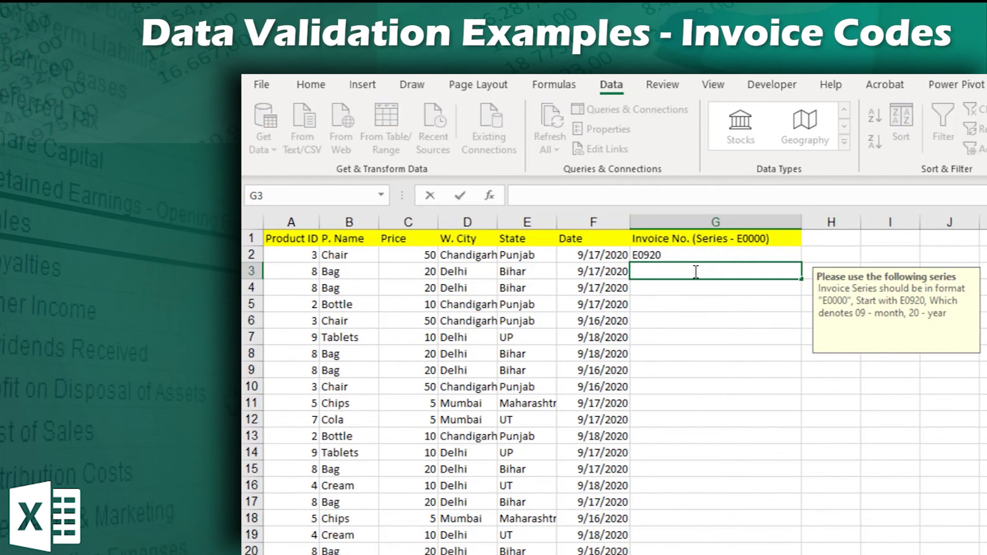
text(EE0920)
key(Return)
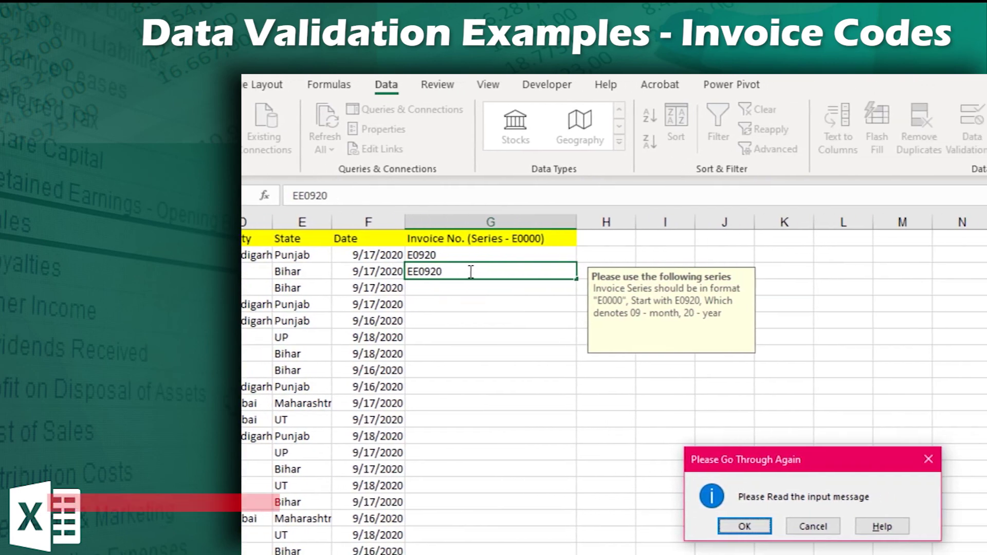
drag(766, 468, 667, 399)
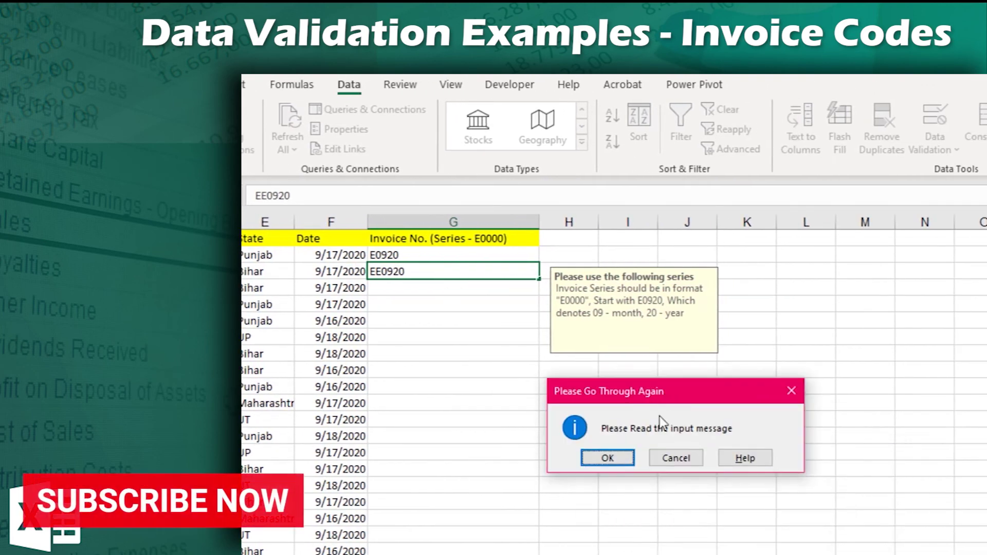
click(677, 458)
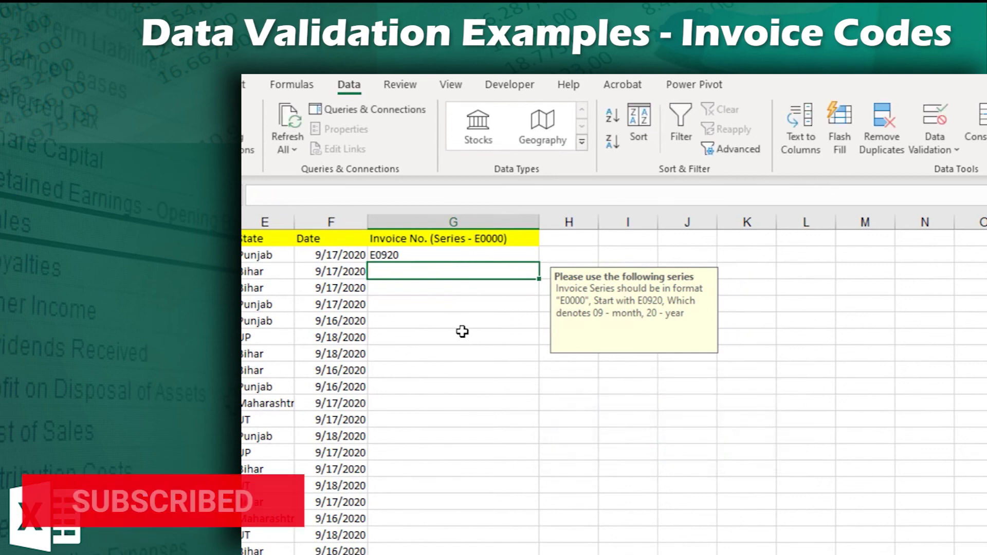
Enter the invoice code E0920 in cell G3 and select cell G4 for the next entry.
double_click(404, 271)
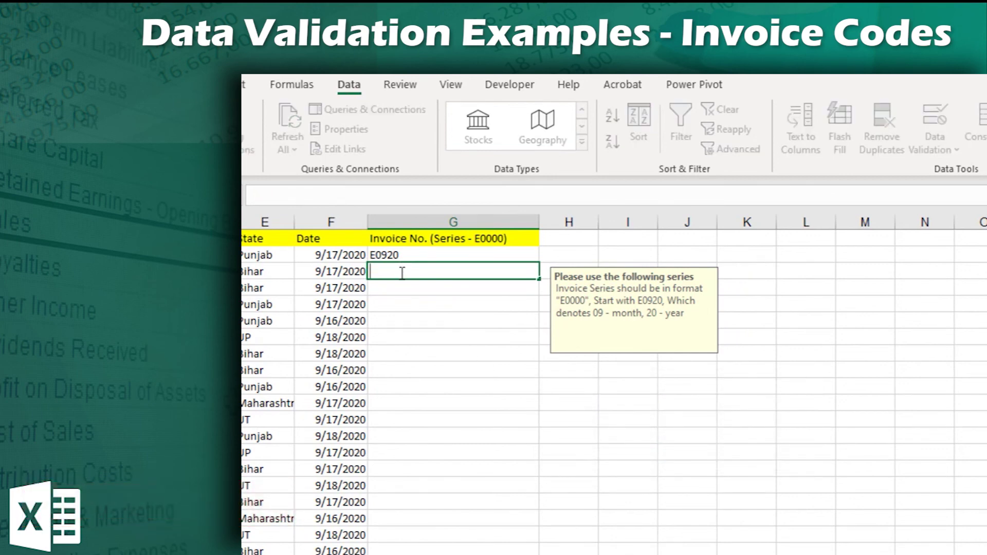
text(e0920)
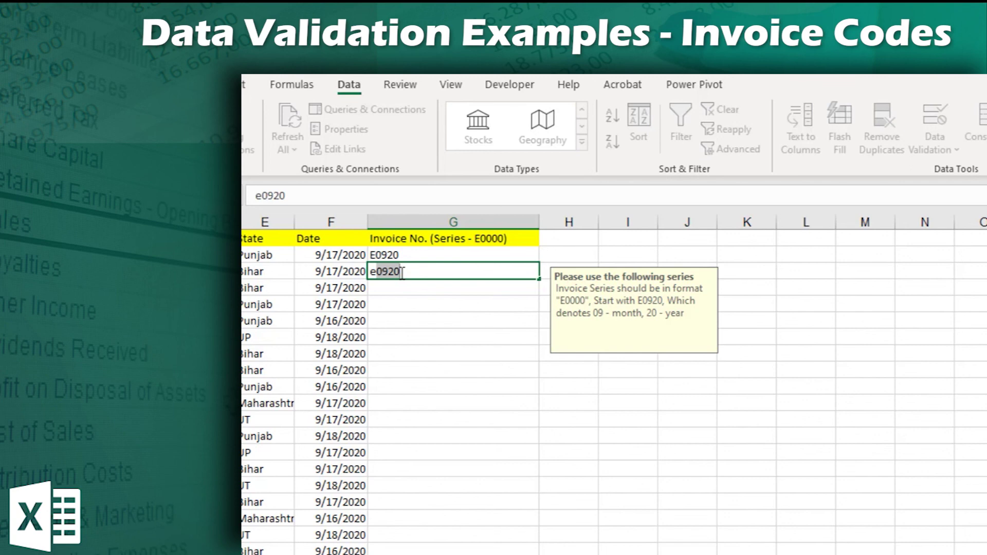
key(Return)
click(412, 271)
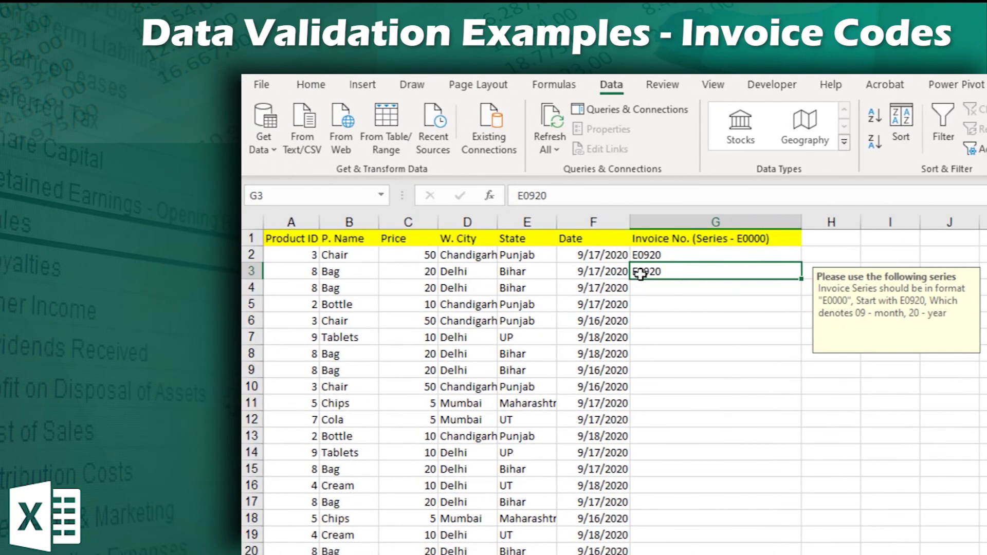
double_click(645, 288)
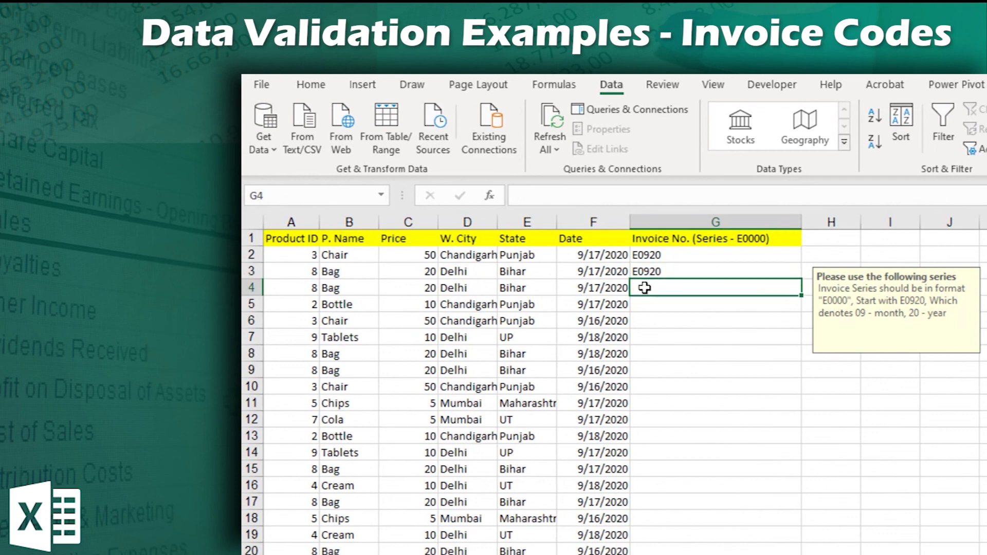
click(649, 267)
click(669, 294)
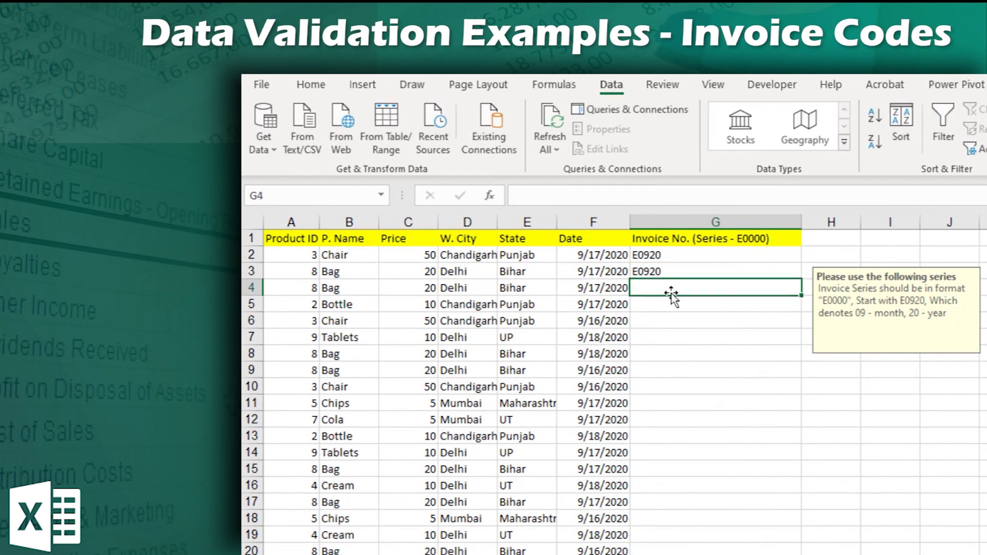